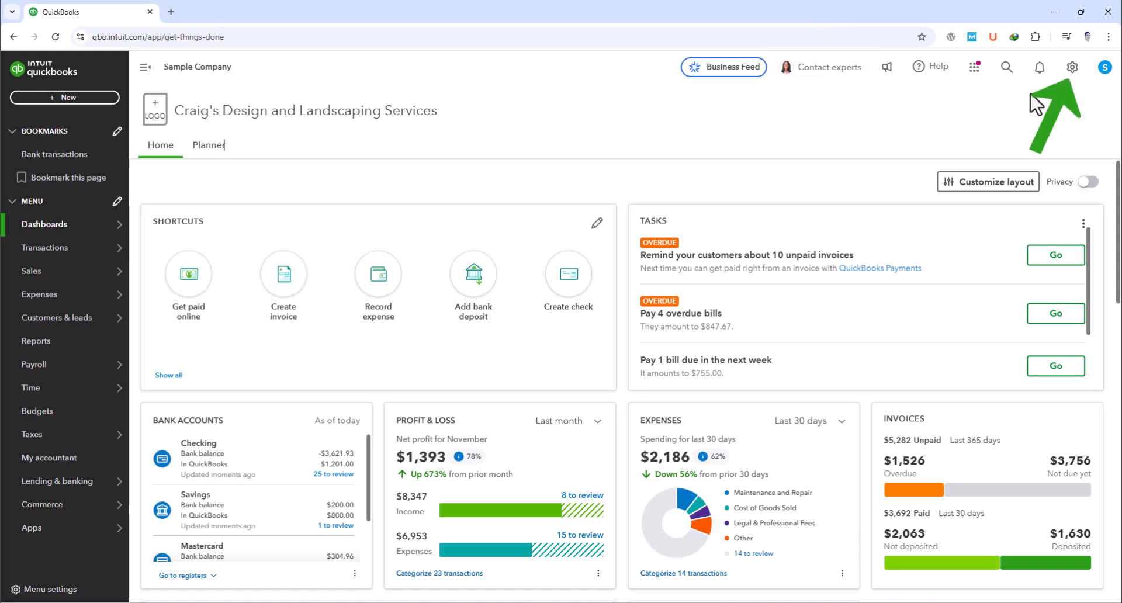
# Open the company's account settings and bring up the company name details for editing
pyautogui.click(1073, 67)
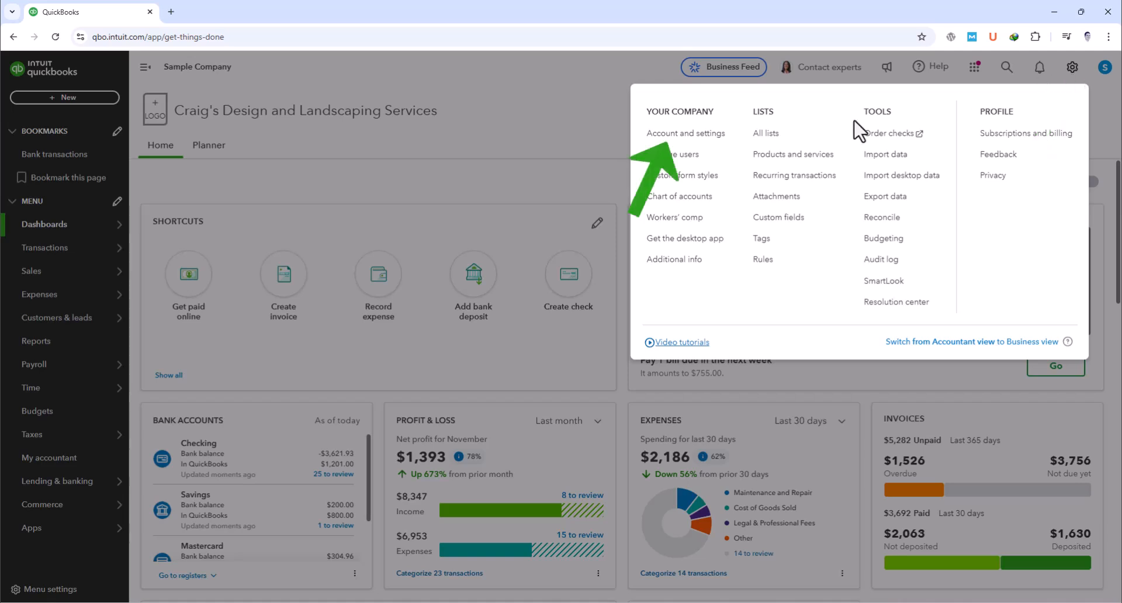
pyautogui.click(688, 140)
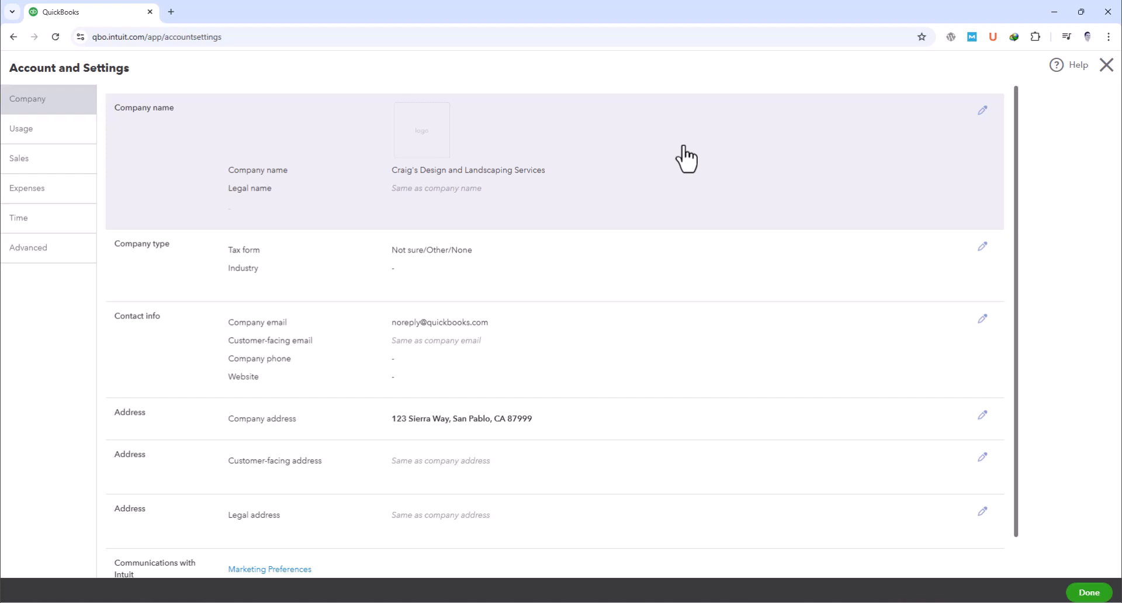
pyautogui.click(687, 158)
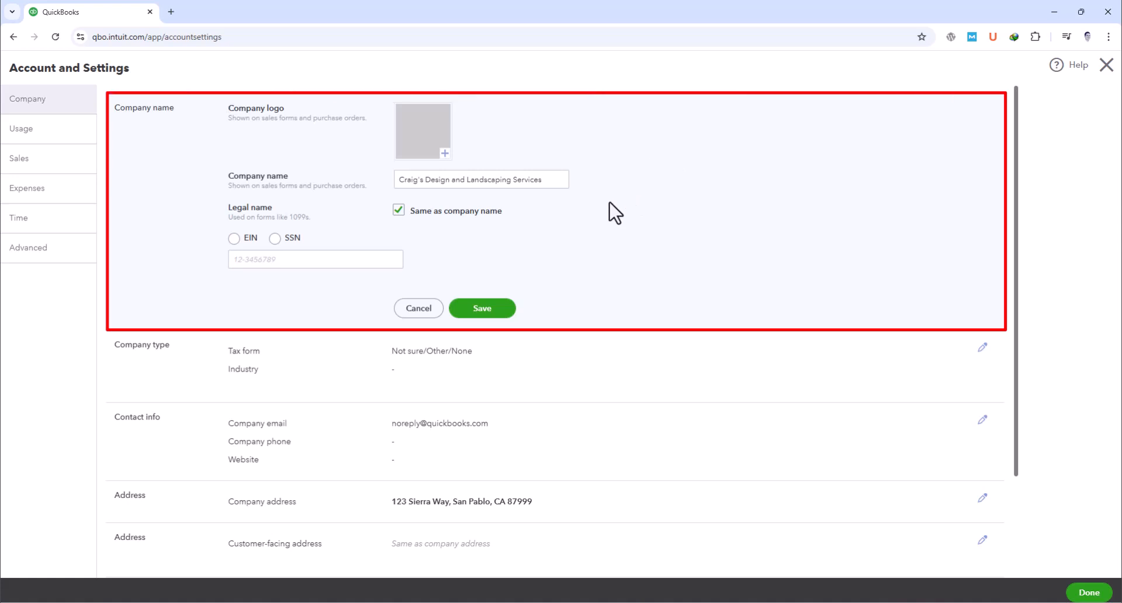
pyautogui.click(399, 210)
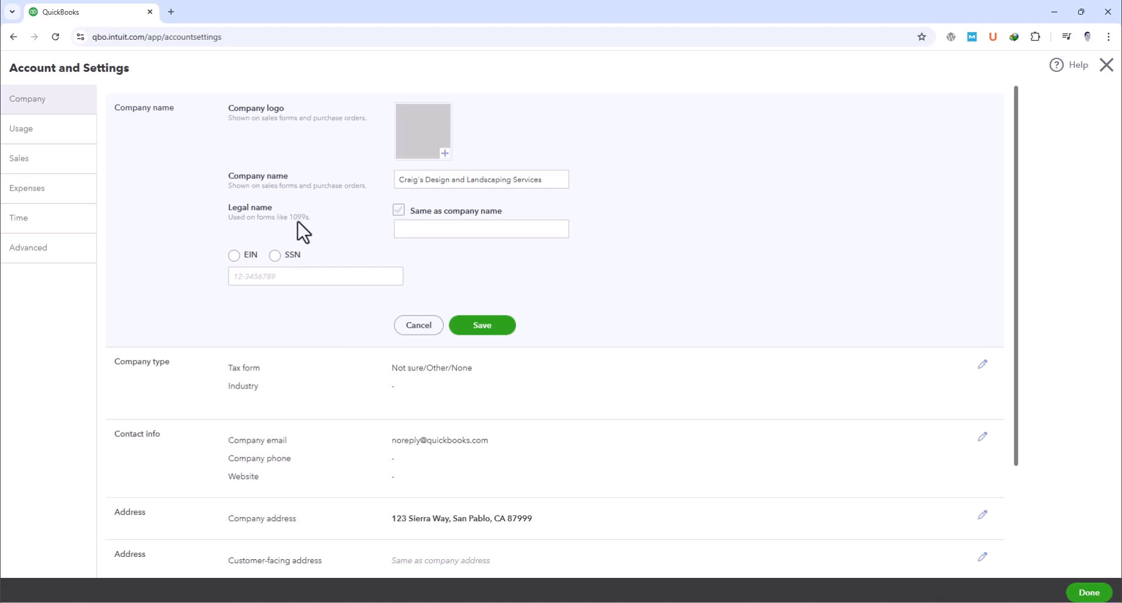
pyautogui.click(431, 231)
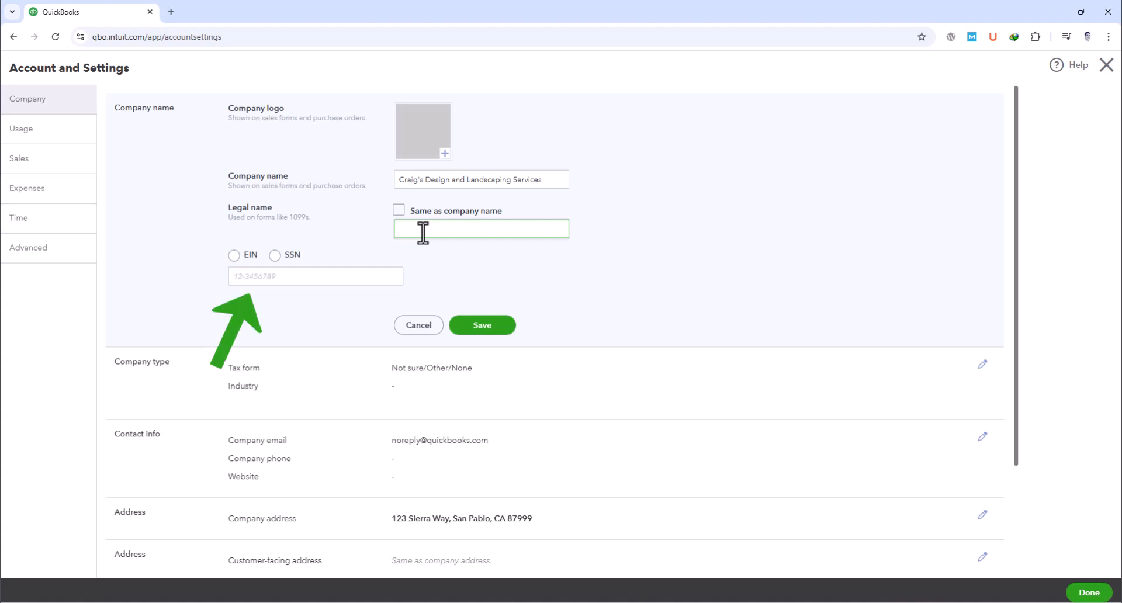
pyautogui.click(399, 211)
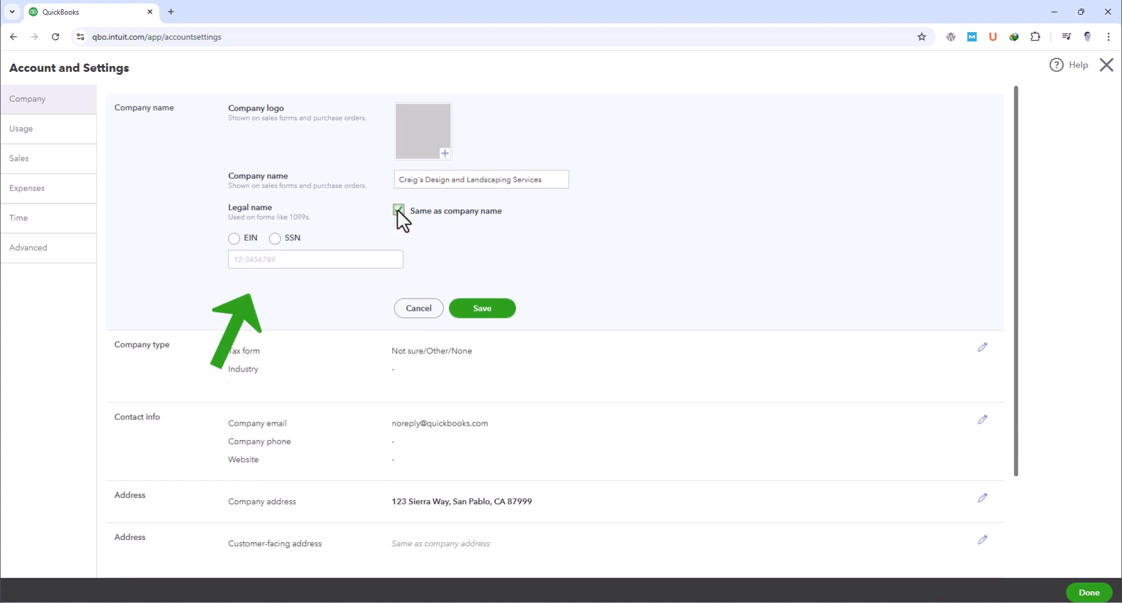
pyautogui.click(389, 258)
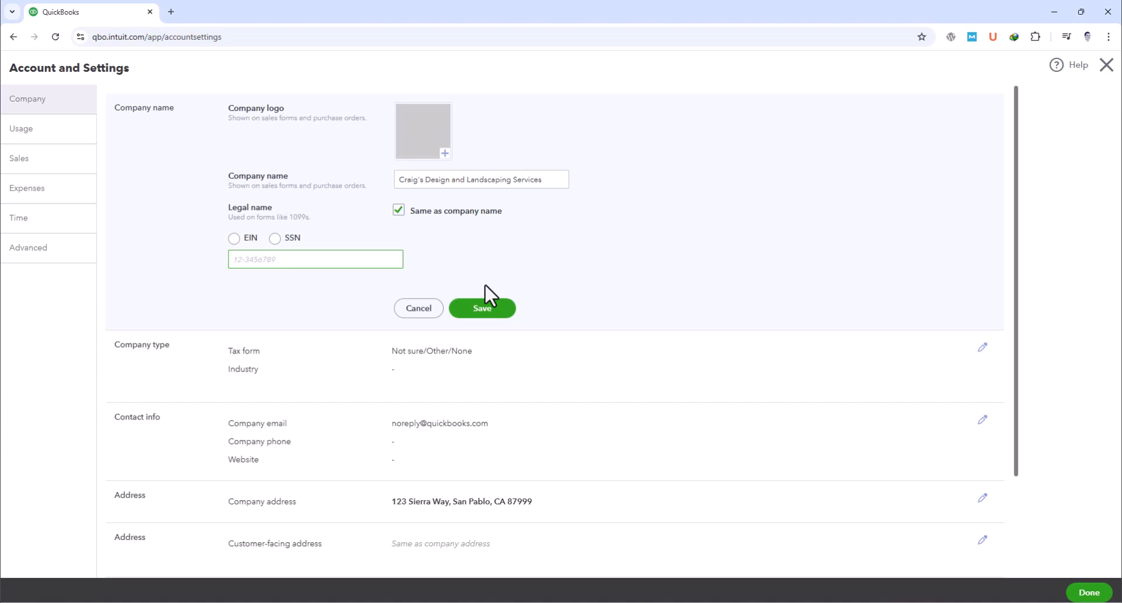
pyautogui.click(501, 371)
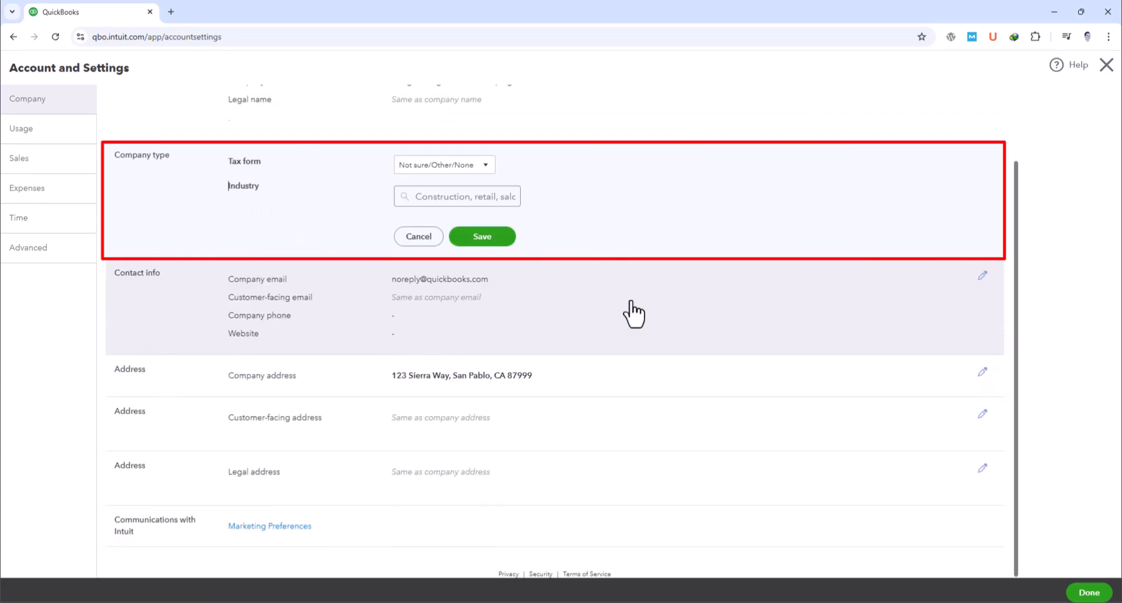
pyautogui.click(483, 166)
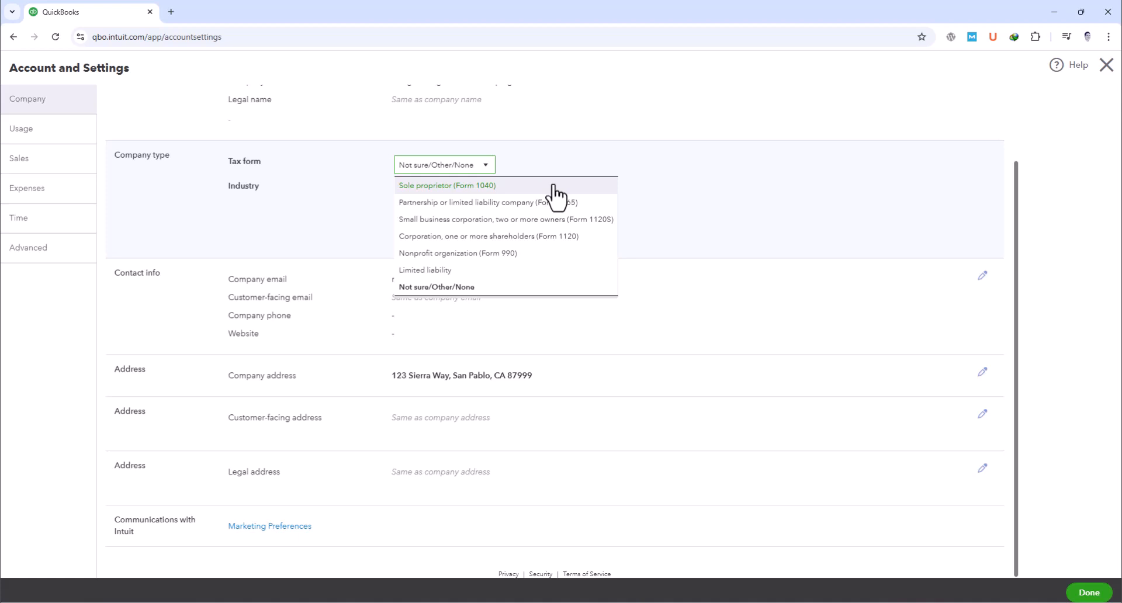
pyautogui.click(555, 187)
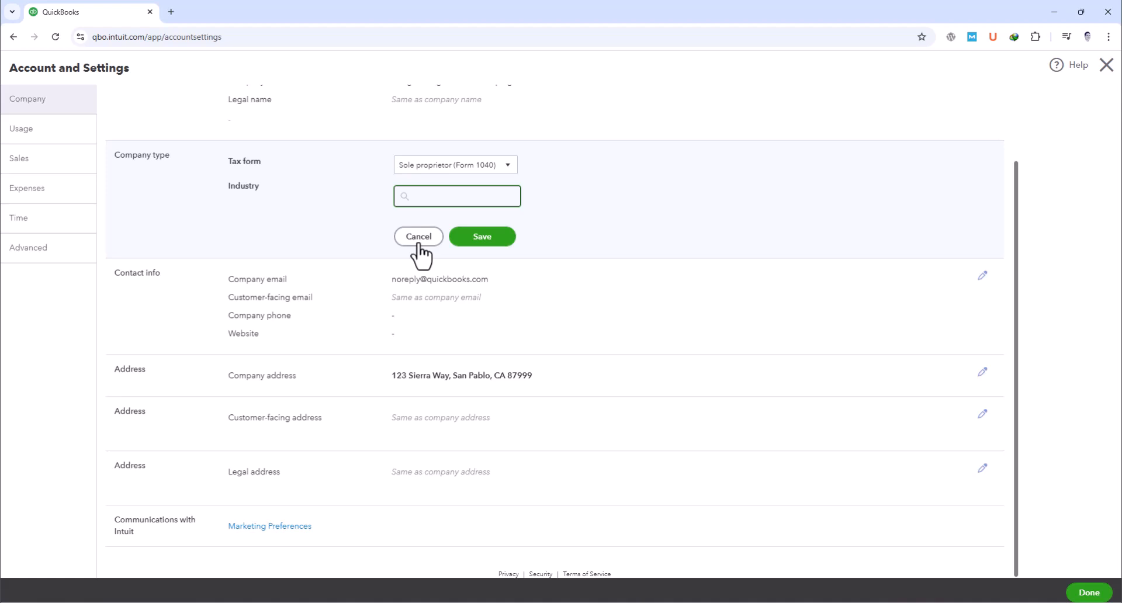
pyautogui.click(419, 245)
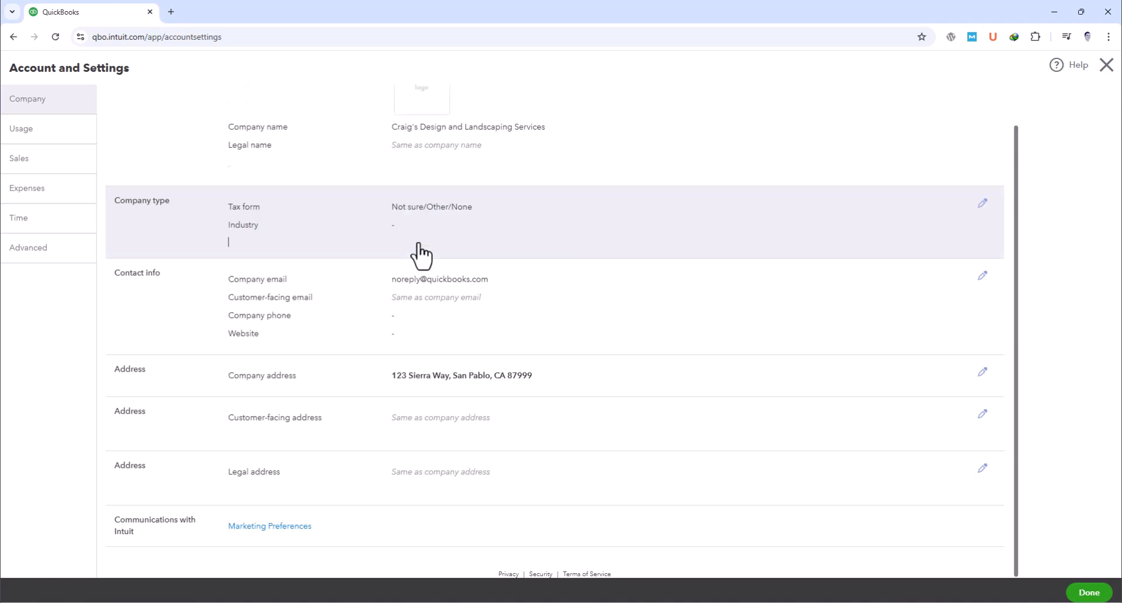
# Review the contact info, company address and Communications with Intuit sections of the company settings
pyautogui.click(529, 293)
pyautogui.scroll(-2, 626, 295)
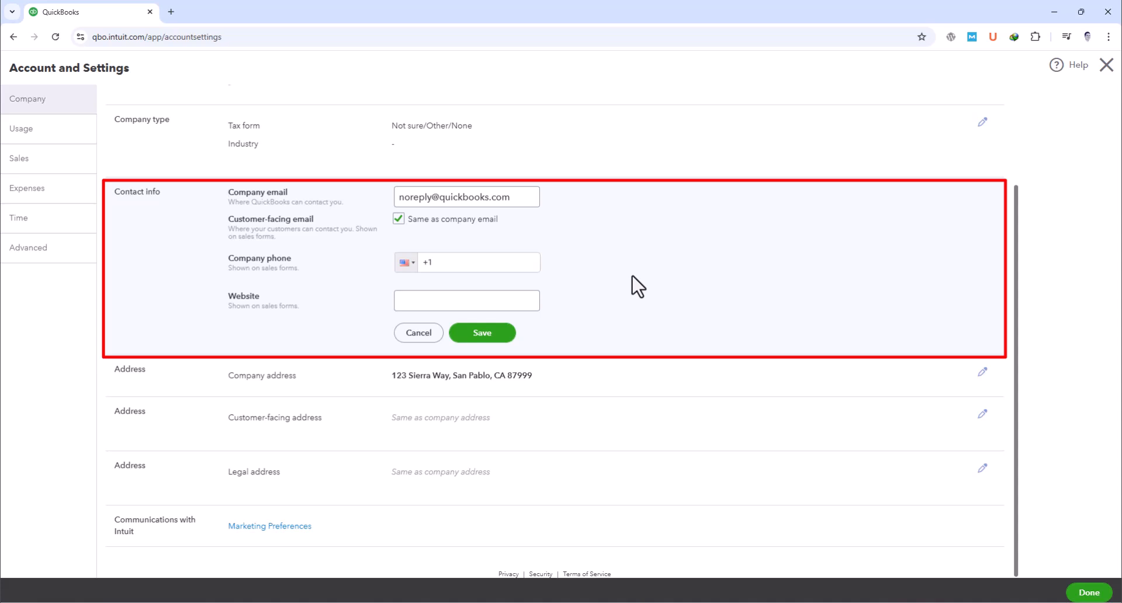
pyautogui.click(624, 386)
pyautogui.scroll(-2, 638, 356)
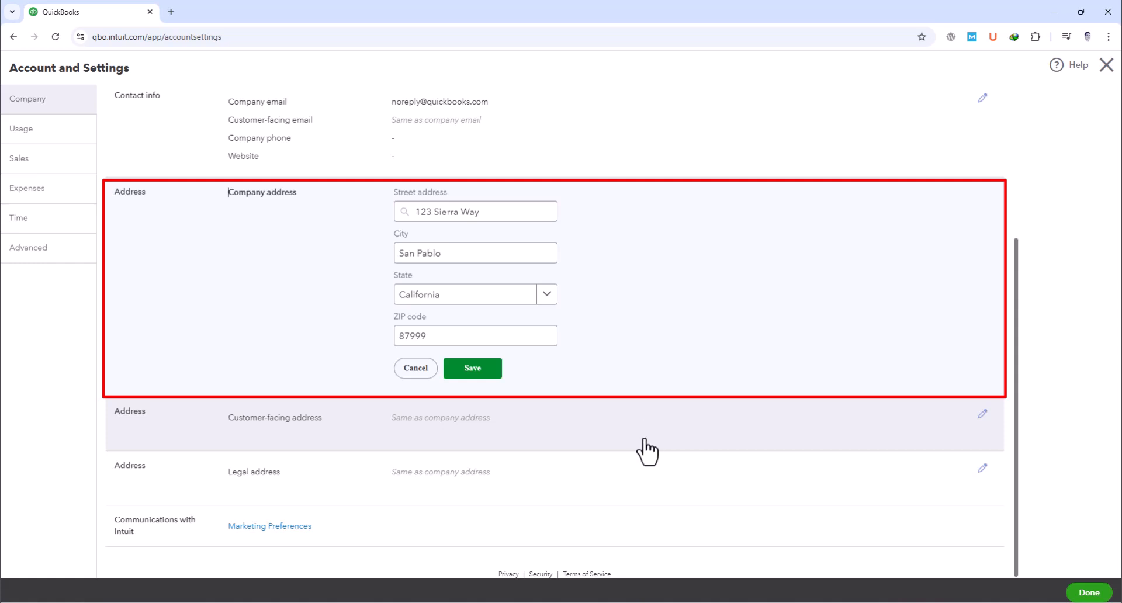
pyautogui.click(627, 530)
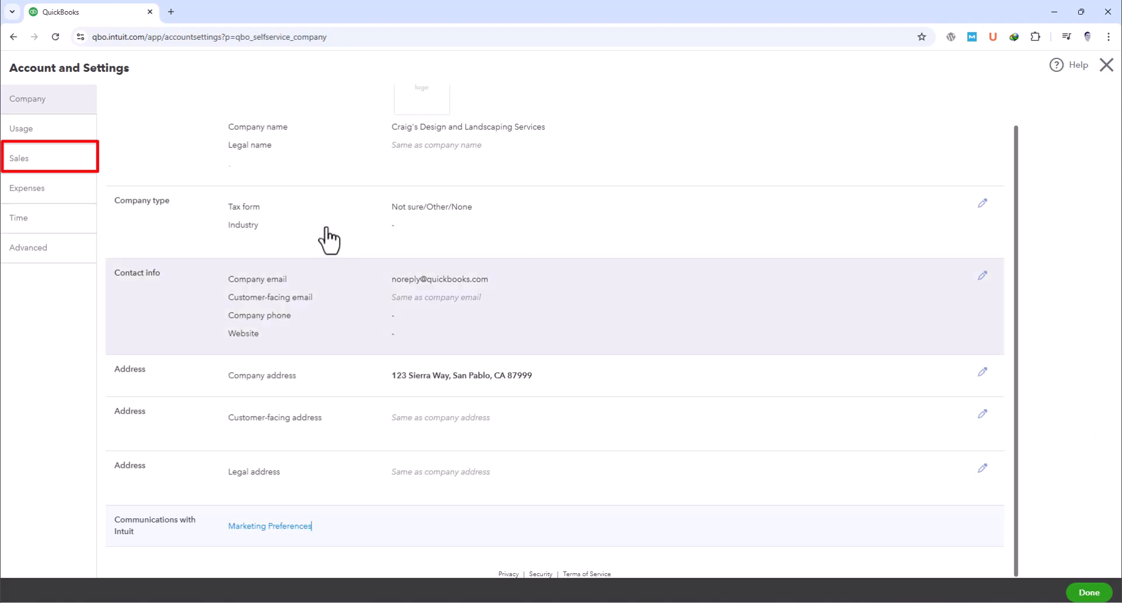
# Examine the sales form content and the products and services options in the sales settings
pyautogui.click(54, 163)
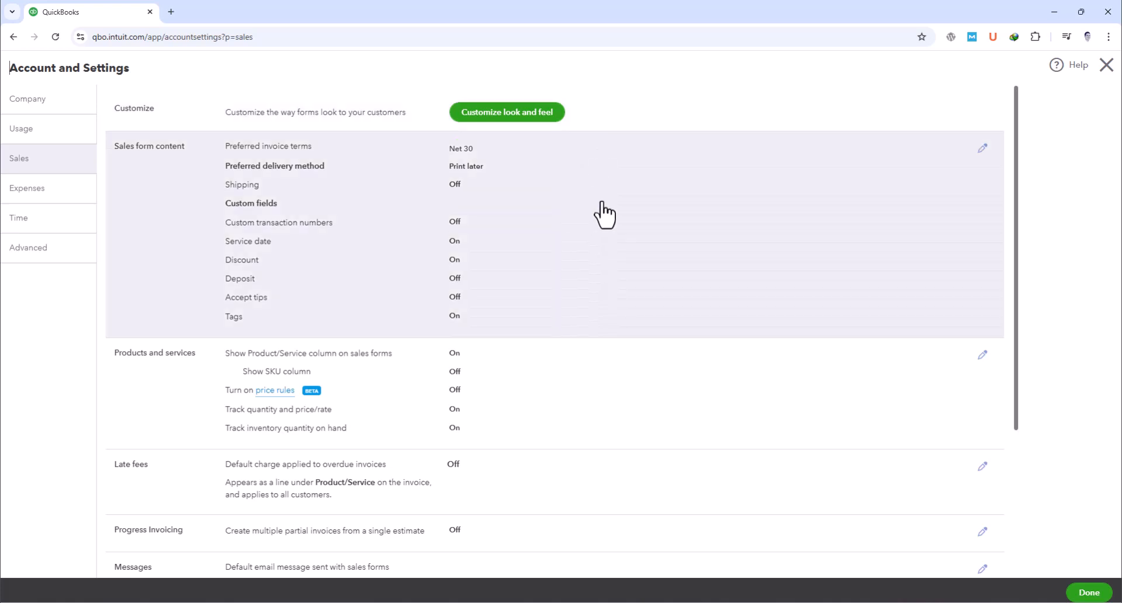
pyautogui.click(603, 214)
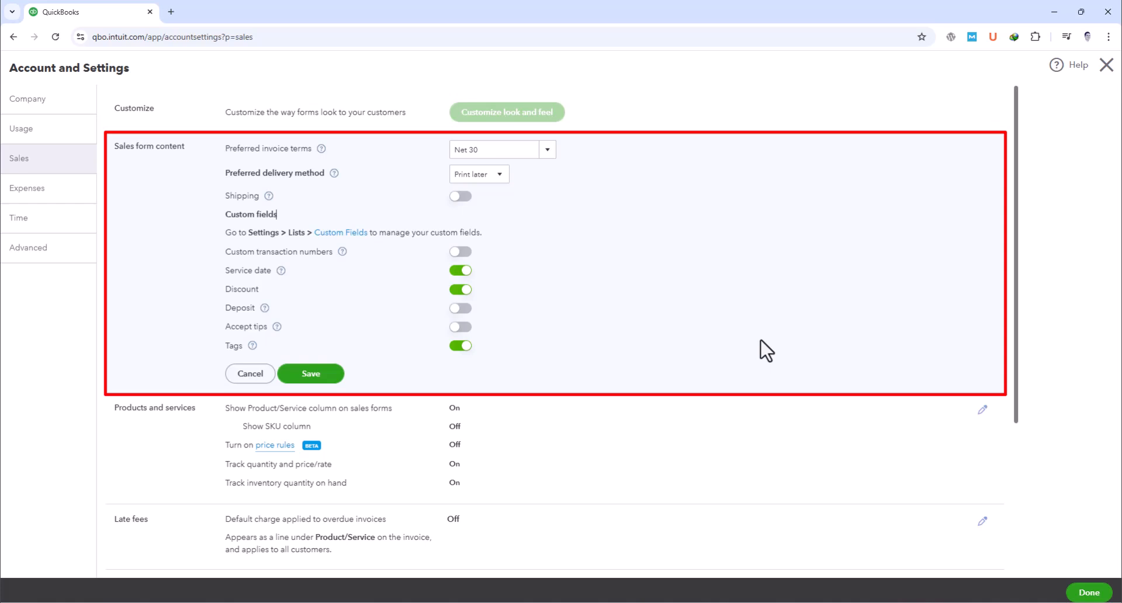
pyautogui.scroll(-1, 767, 351)
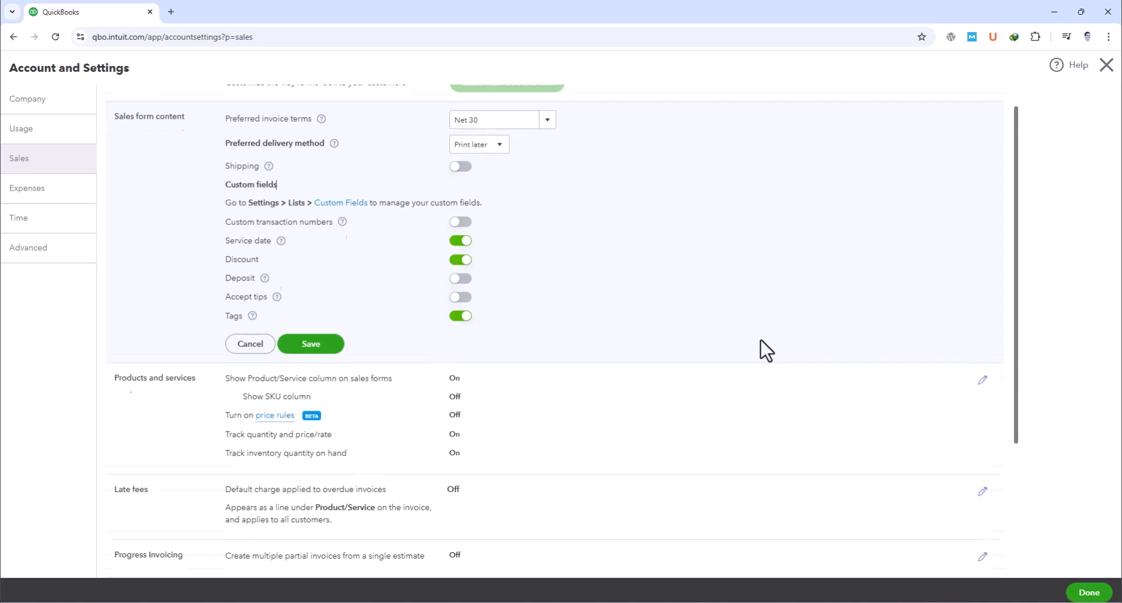
pyautogui.scroll(1, 766, 351)
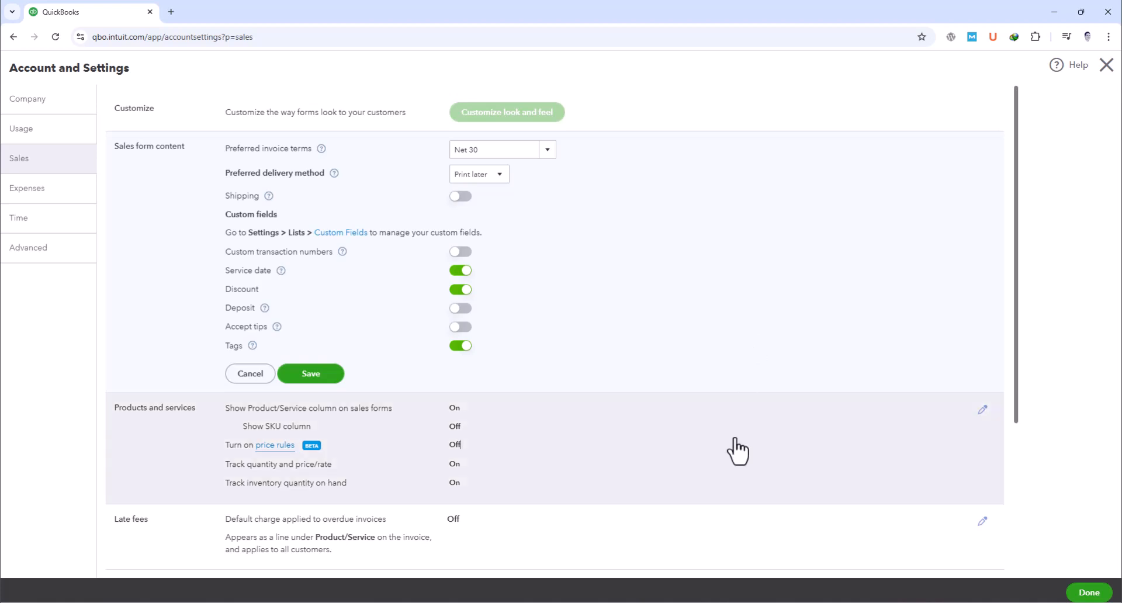
pyautogui.click(731, 440)
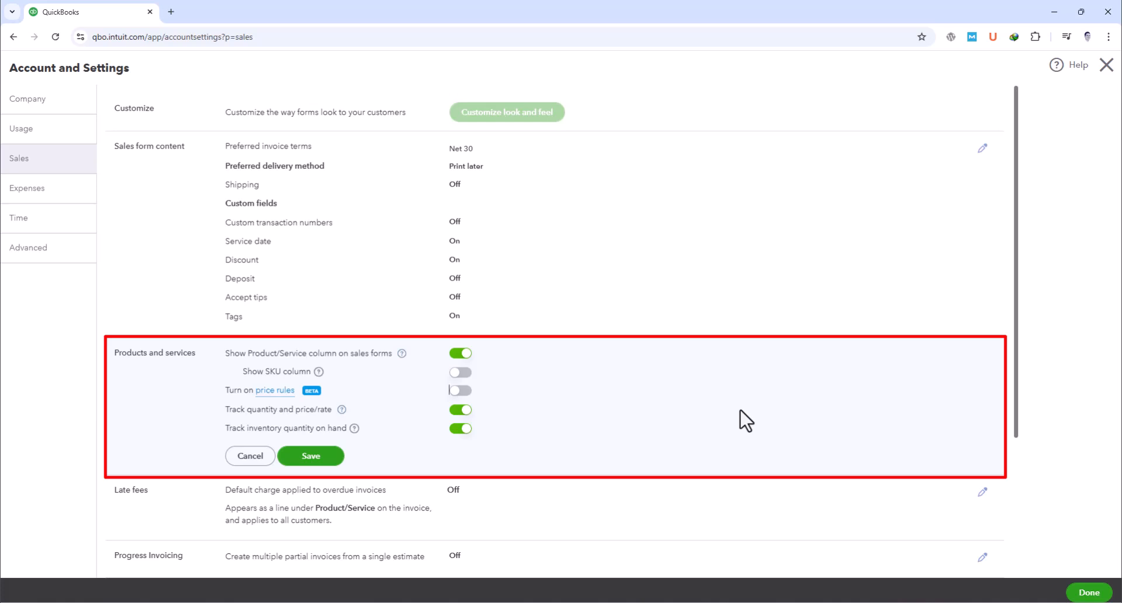
pyautogui.scroll(-3, 742, 421)
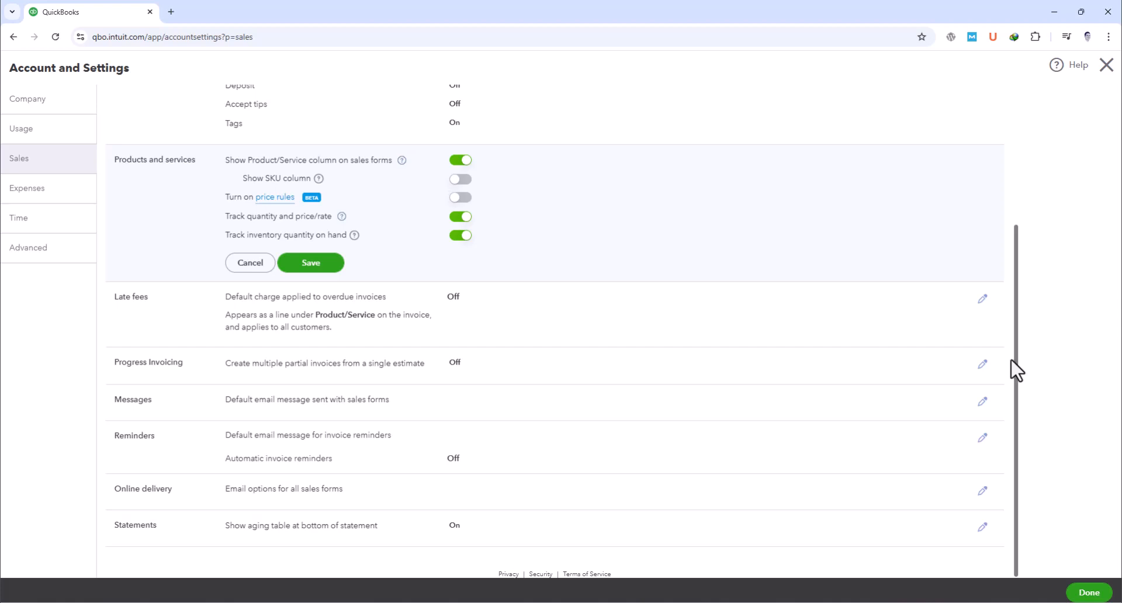
# Review the progress invoicing, default email message, reminder and late fee options in the sales settings
pyautogui.click(983, 364)
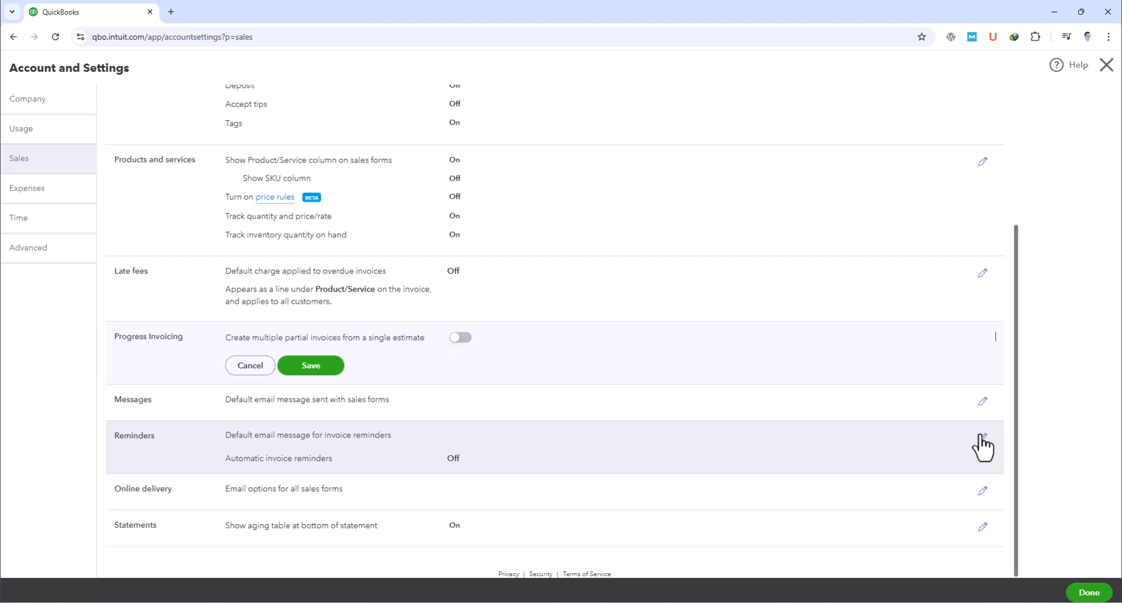
pyautogui.click(983, 402)
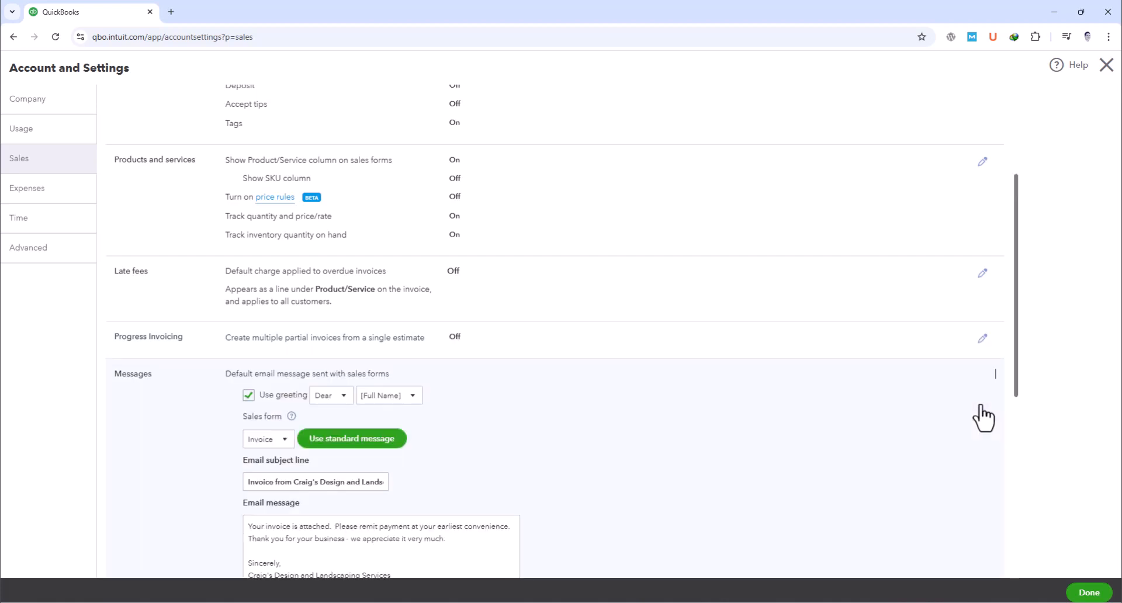
pyautogui.scroll(-7, 986, 415)
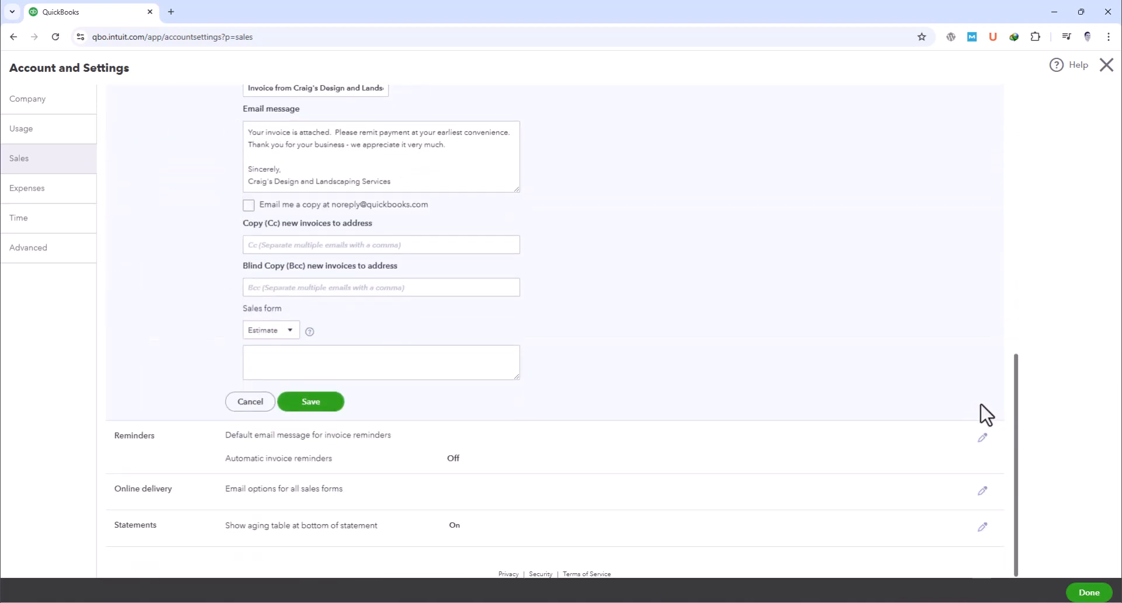
pyautogui.click(993, 465)
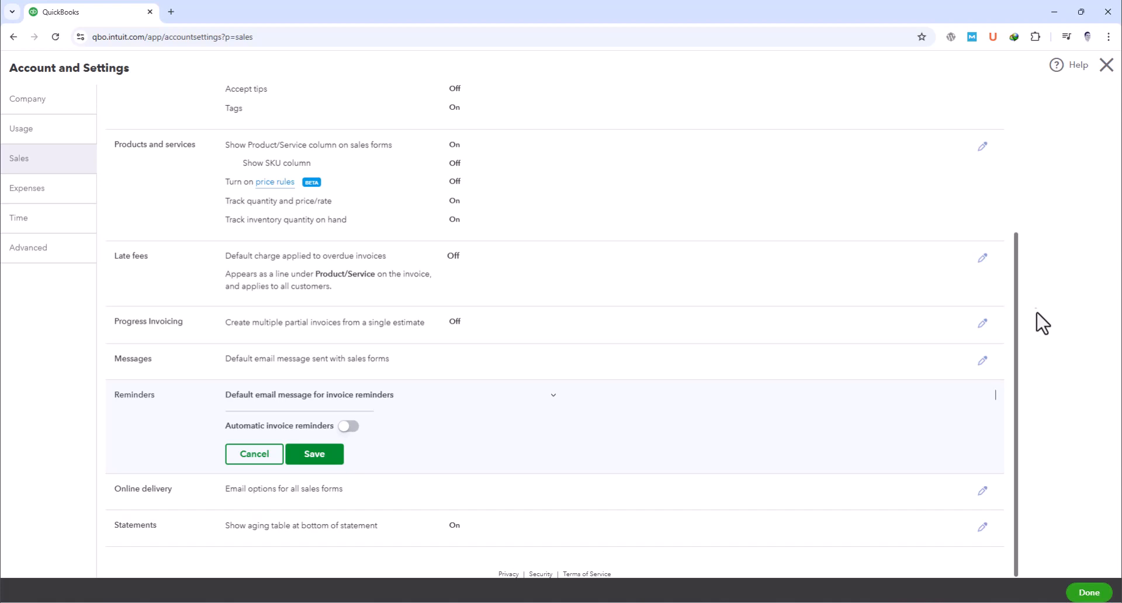
pyautogui.click(993, 275)
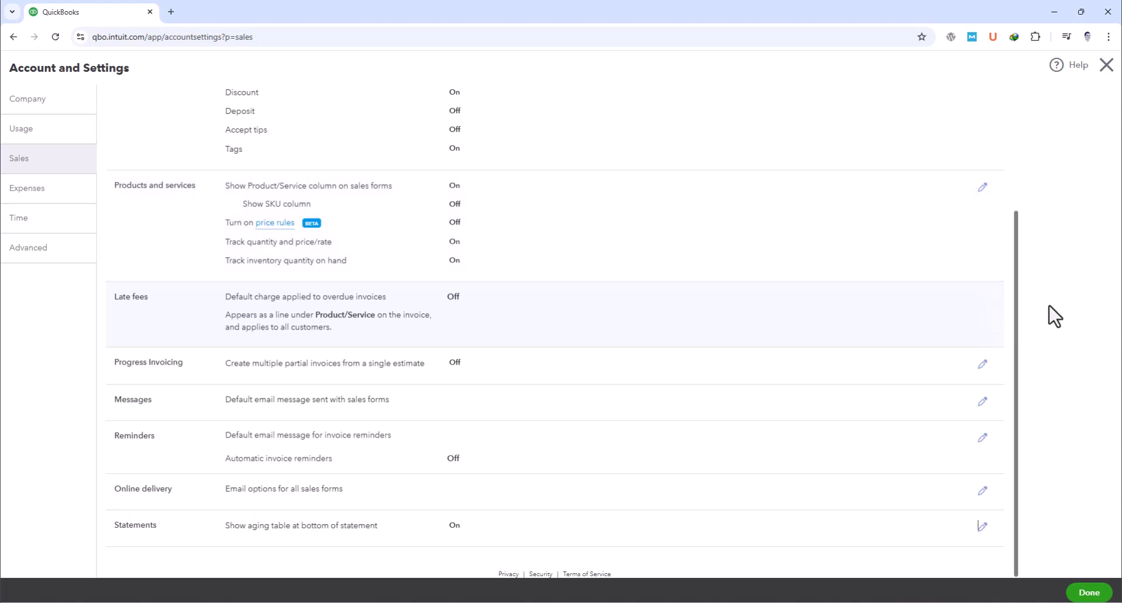
pyautogui.scroll(1, 1000, 368)
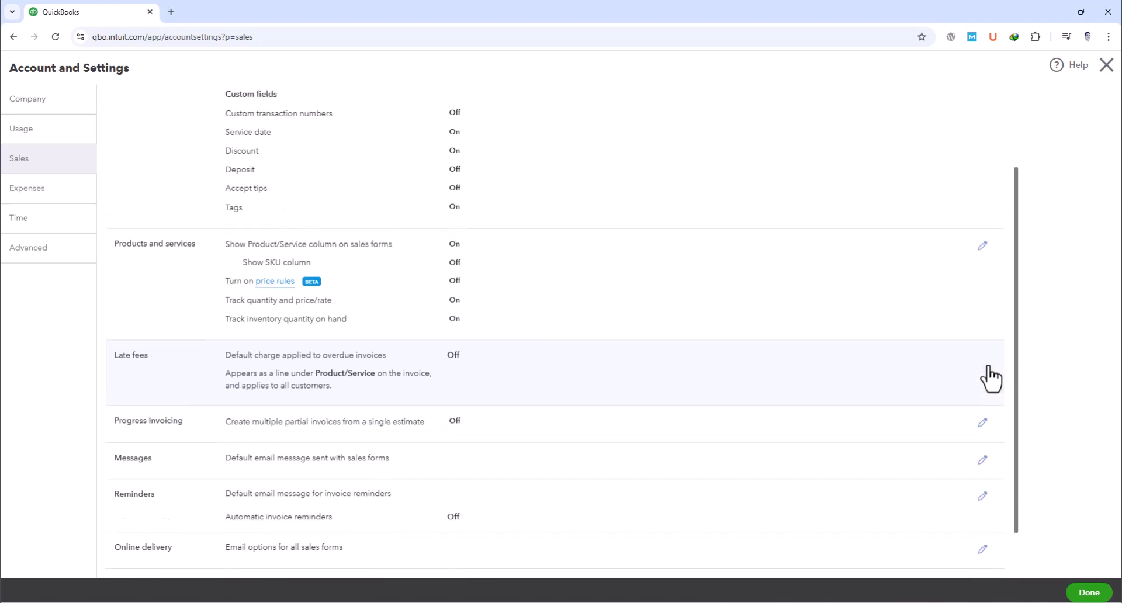
pyautogui.scroll(2, 990, 379)
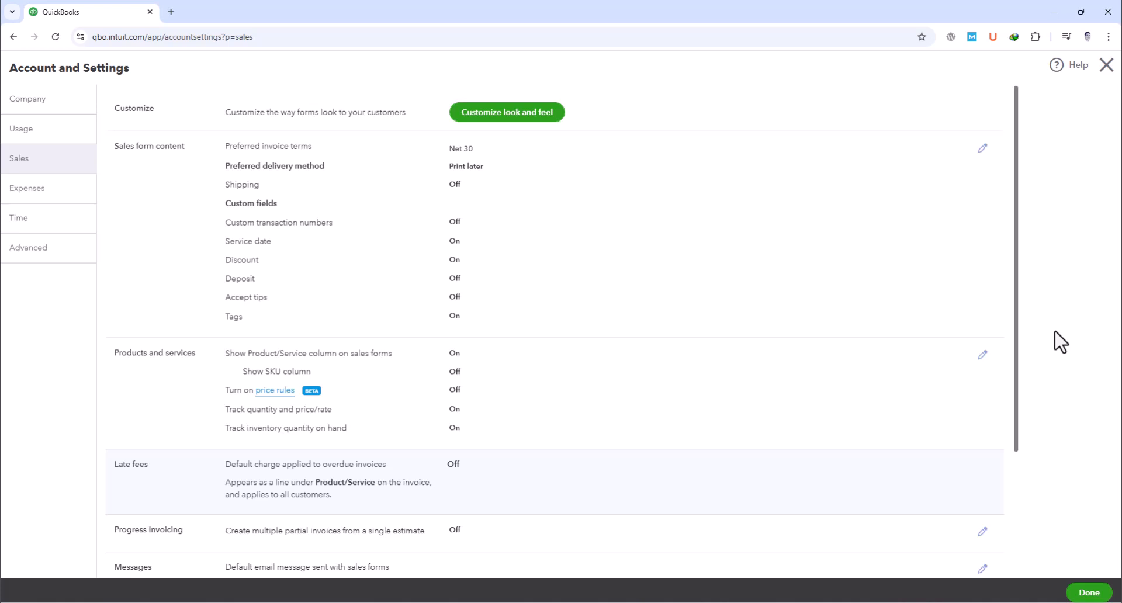
# Look over the expenses settings and examine the accounting options in the advanced settings
pyautogui.click(27, 188)
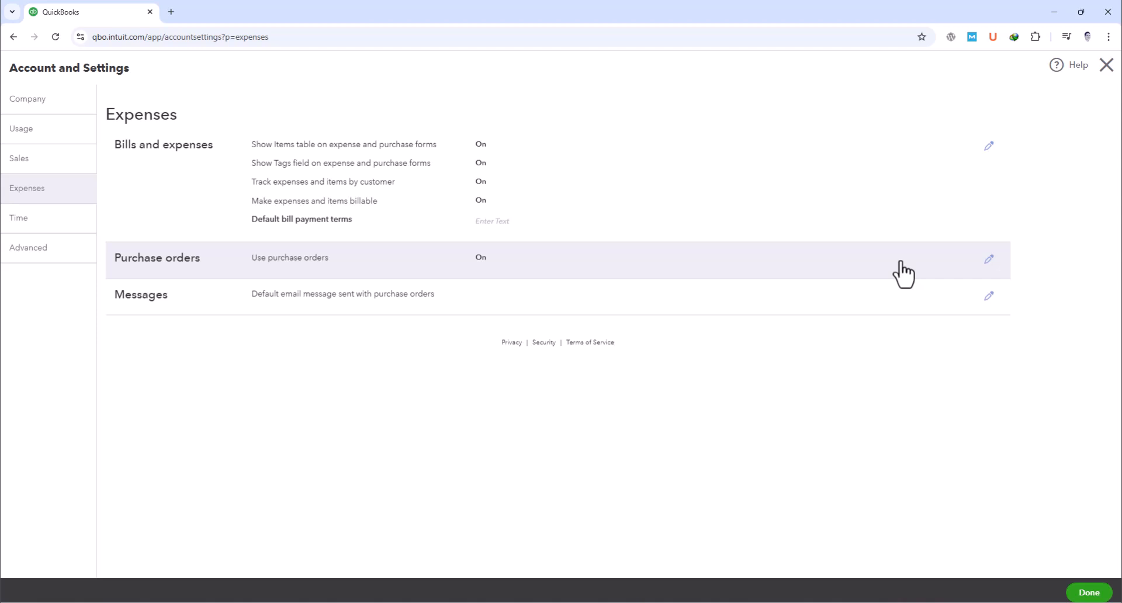
pyautogui.click(28, 248)
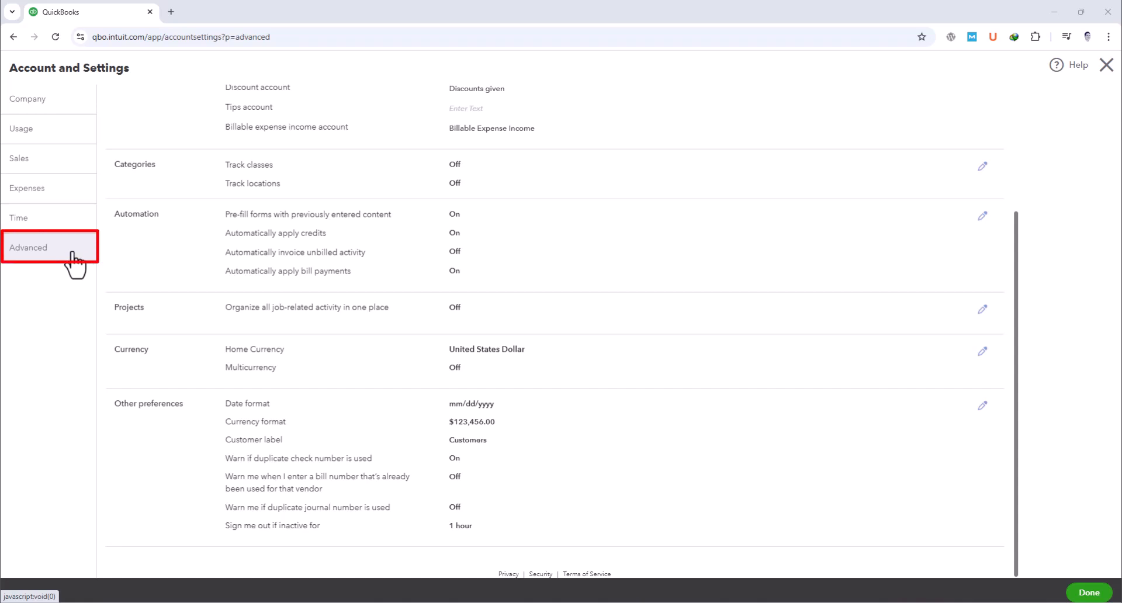
pyautogui.scroll(3, 175, 282)
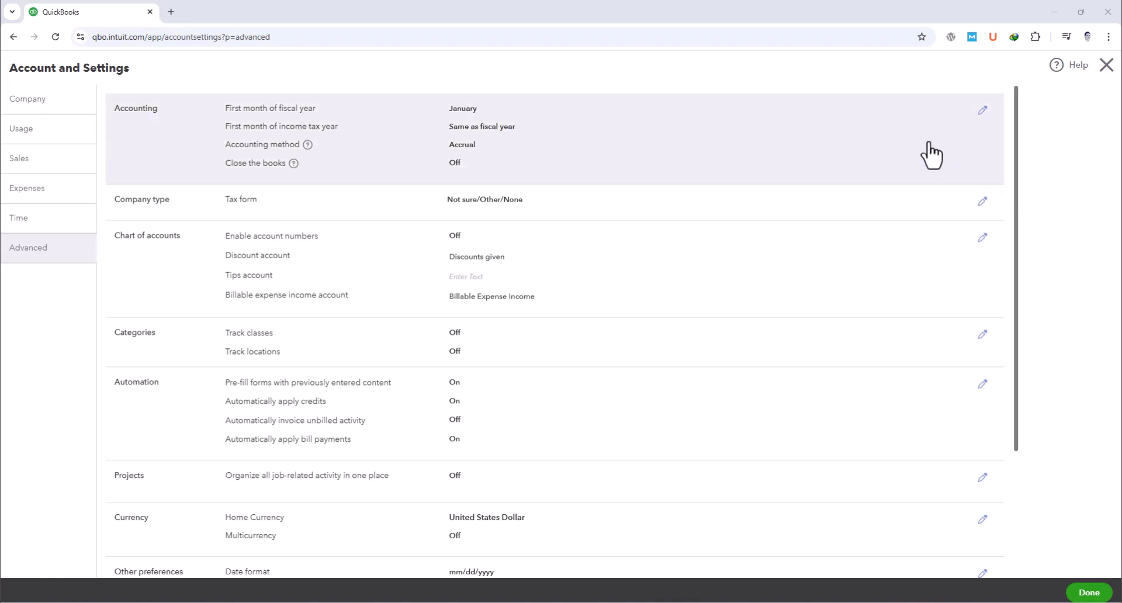
pyautogui.click(930, 154)
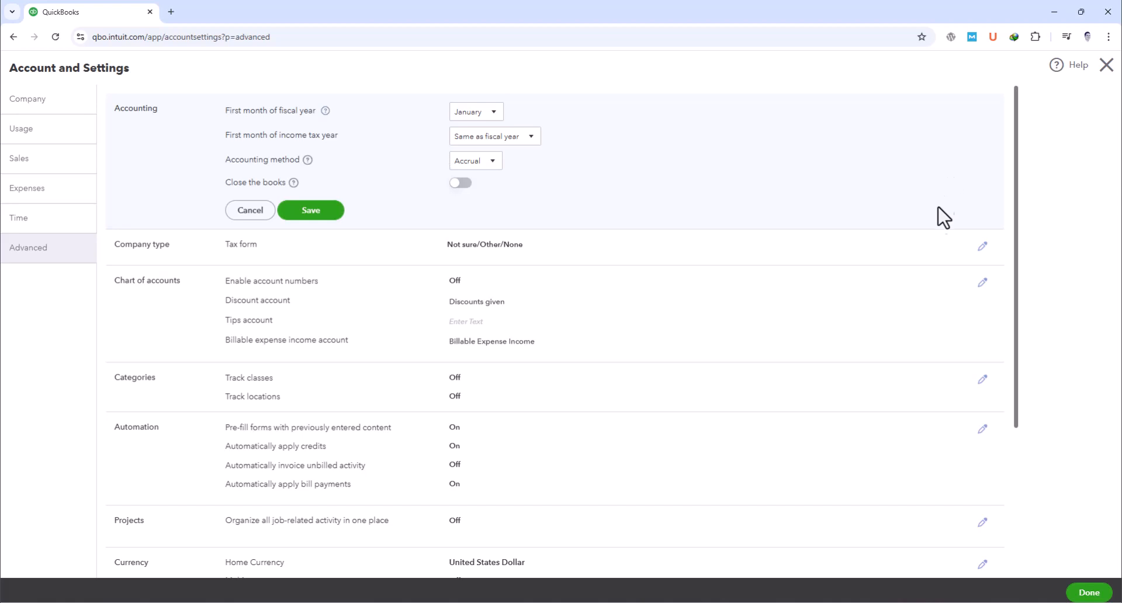
# Set the company type's tax form to Sole proprietor (Form 1040) and save the change
pyautogui.click(926, 259)
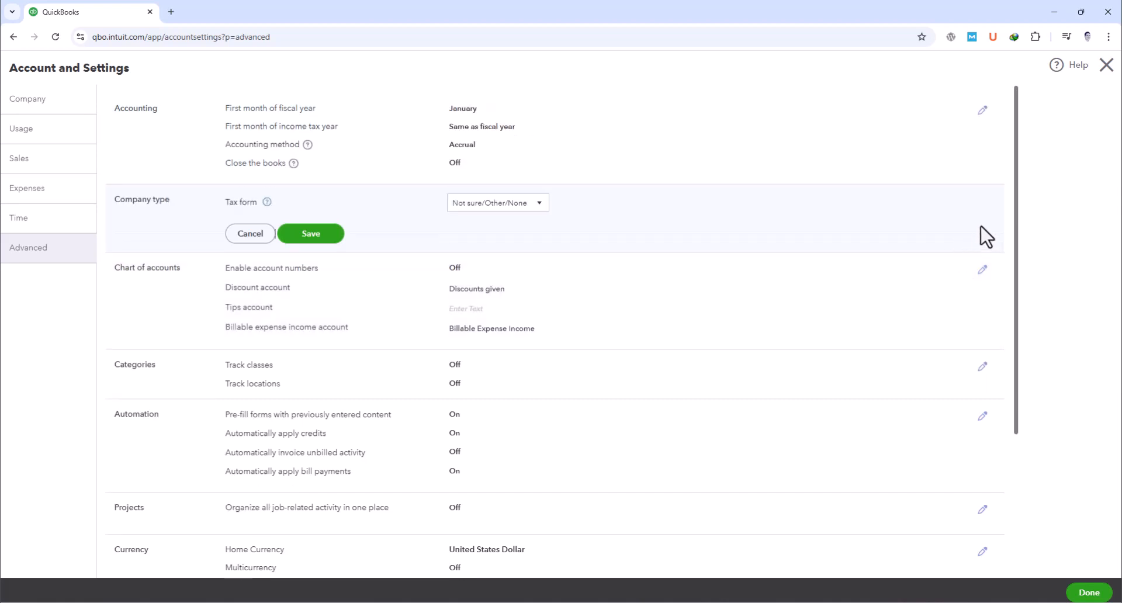
pyautogui.click(532, 204)
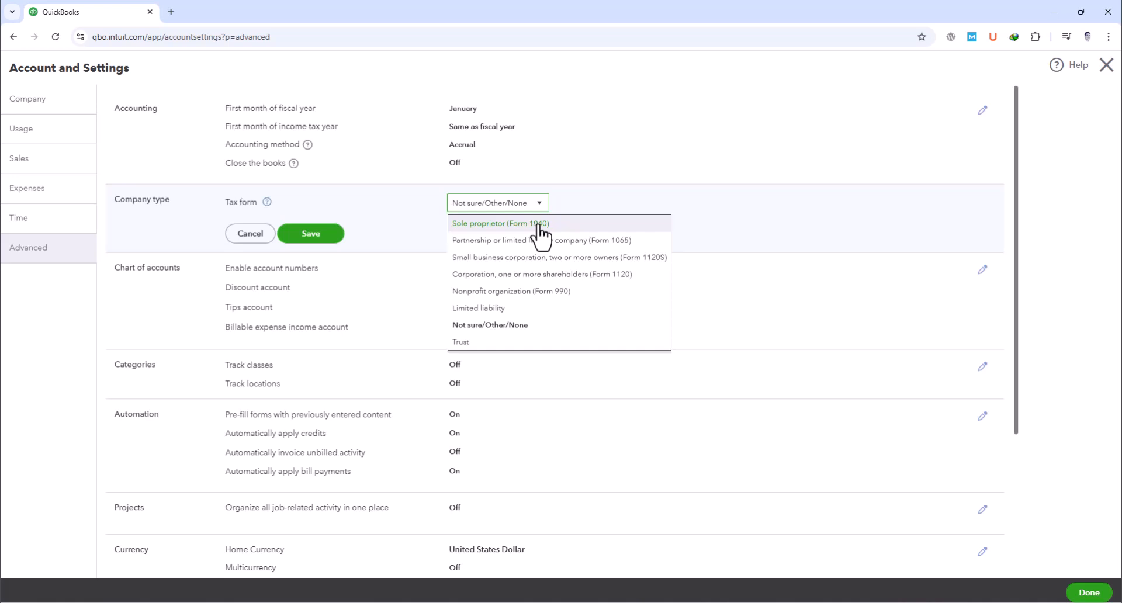
pyautogui.click(538, 224)
pyautogui.click(322, 238)
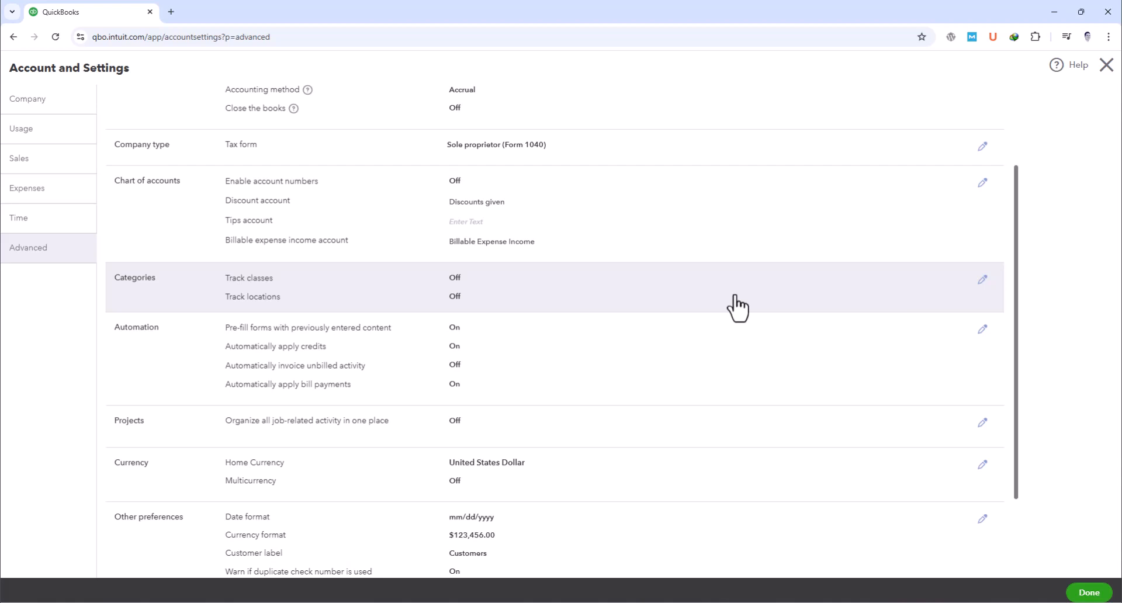
# Review the remaining advanced settings down to the other preferences and finish the account settings
pyautogui.scroll(-1, 738, 308)
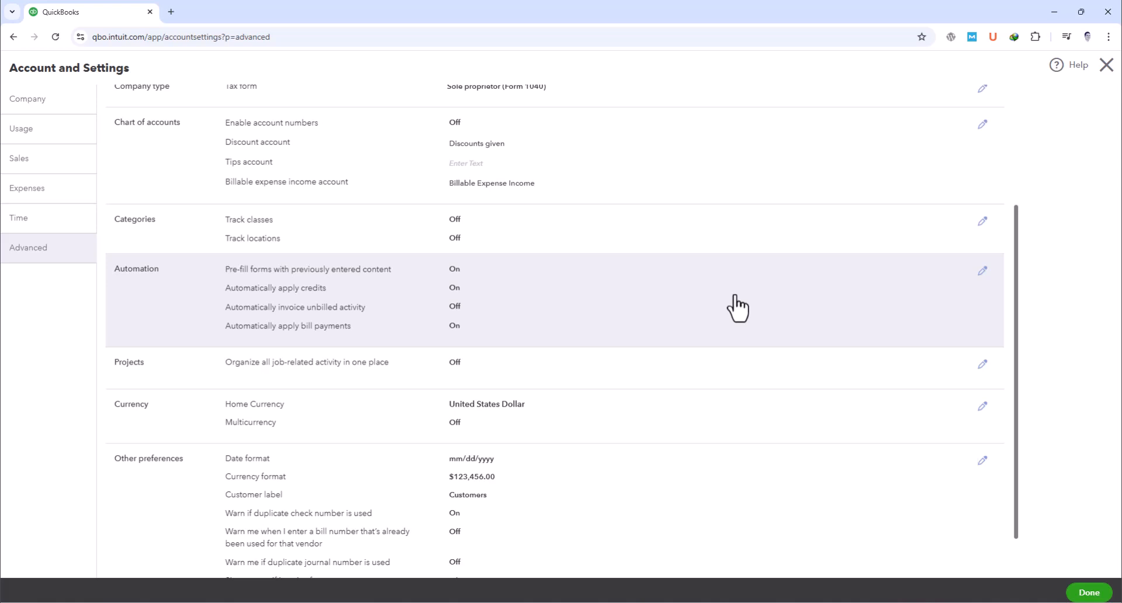
pyautogui.scroll(-2, 737, 308)
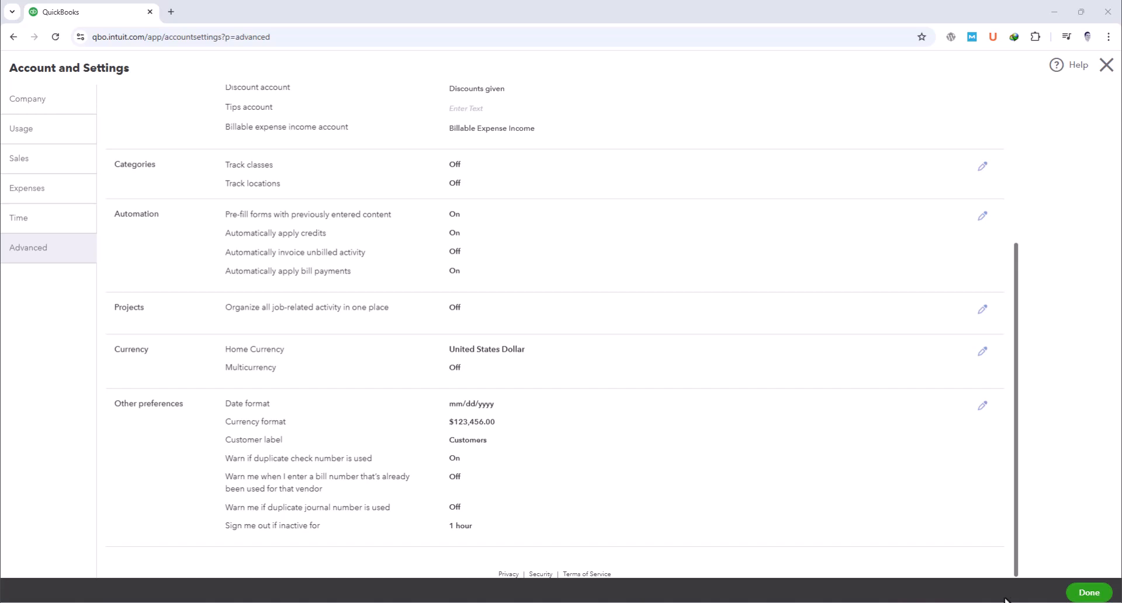
pyautogui.click(1089, 592)
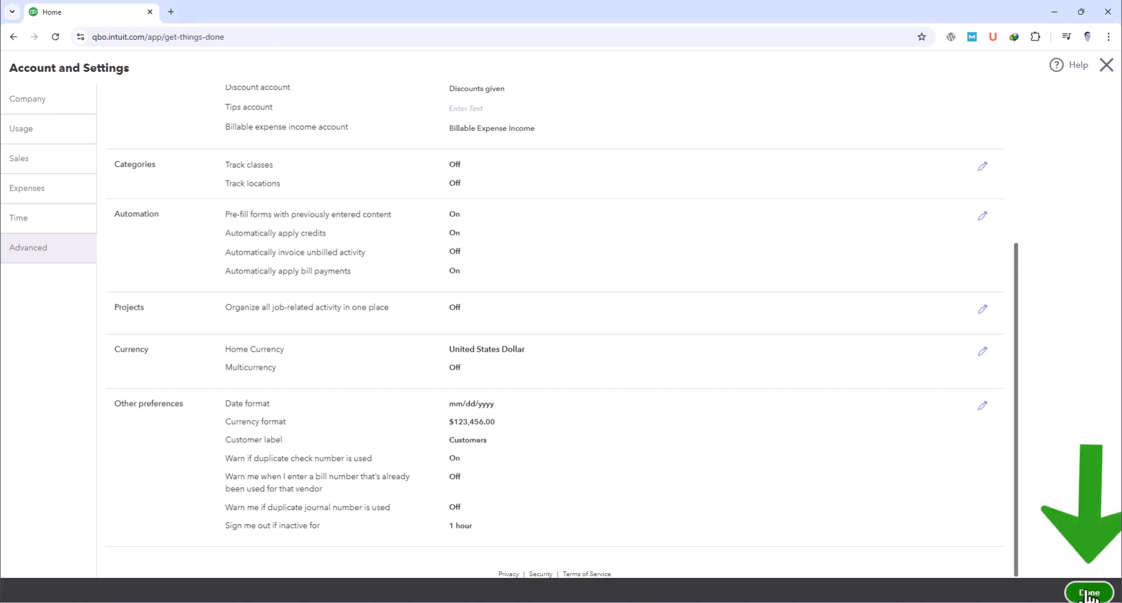